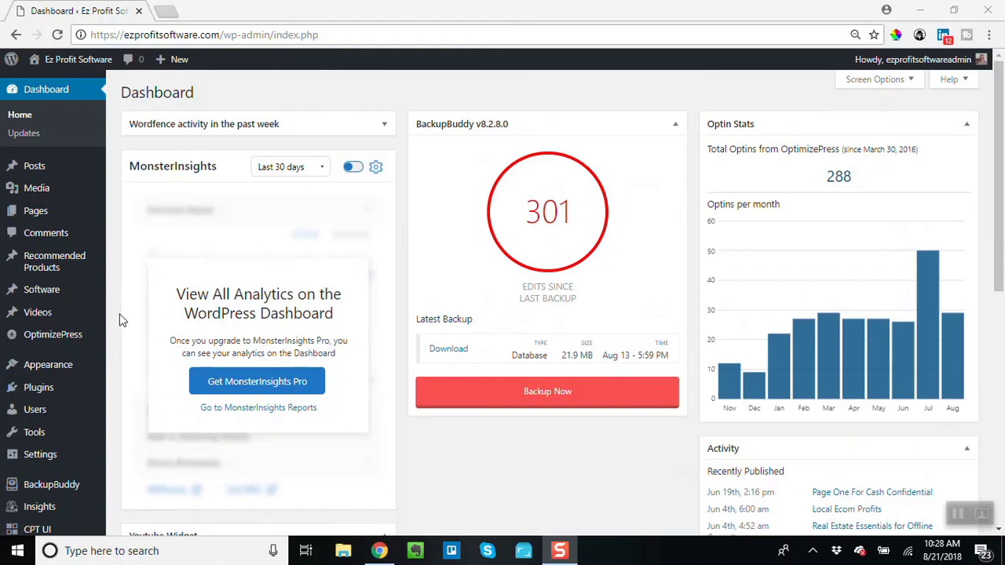
Step: Open the site's widget management page and find the YouTube Video Widget among the available widgets
{"action": "mouse_move", "coordinate": [39, 377]}
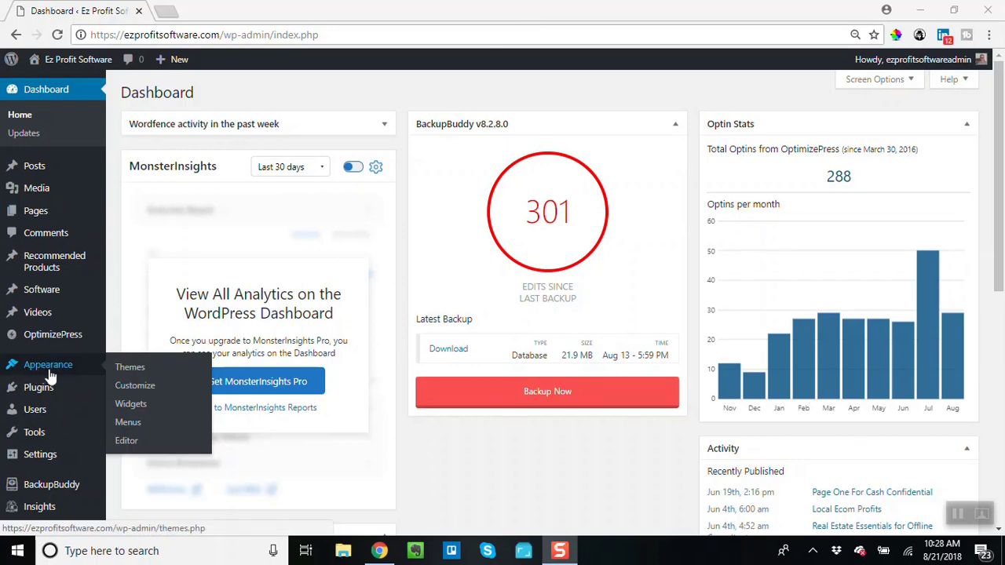
{"action": "left_click", "coordinate": [131, 405]}
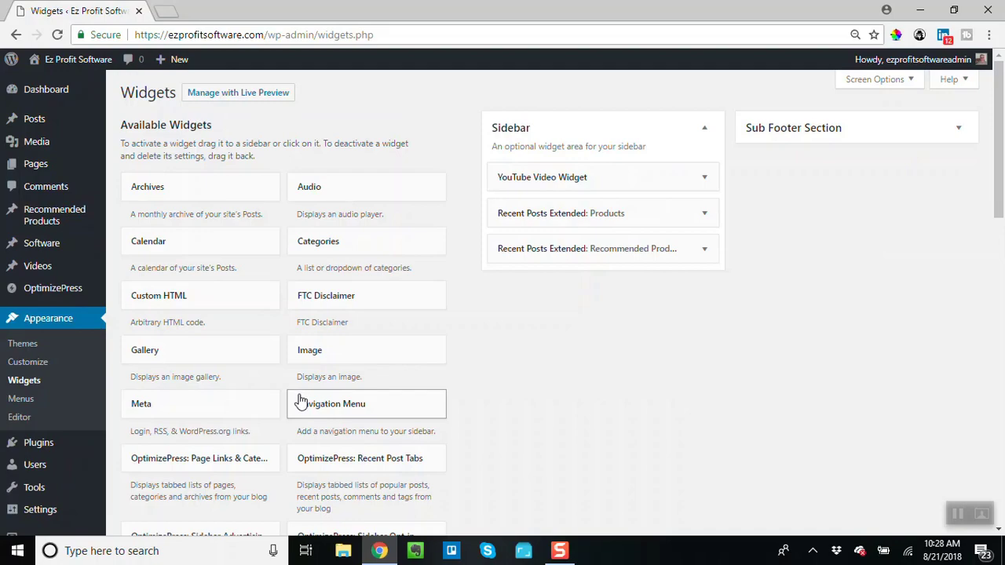
{"action": "scroll", "coordinate": [274, 330], "scroll_direction": "down", "scroll_amount": 6}
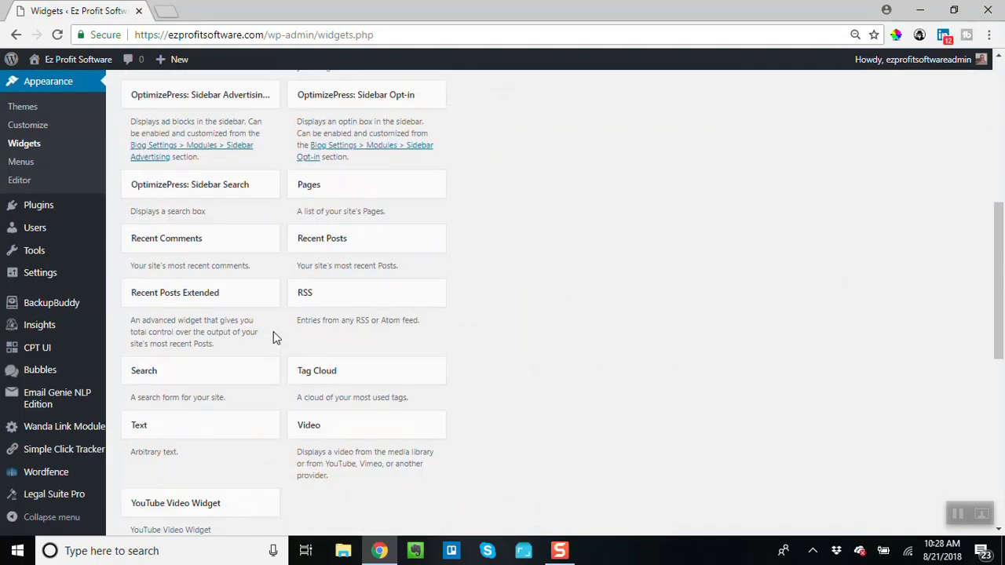
{"action": "scroll", "coordinate": [274, 332], "scroll_direction": "up", "scroll_amount": 6}
{"action": "scroll", "coordinate": [274, 216], "scroll_direction": "down", "scroll_amount": 9}
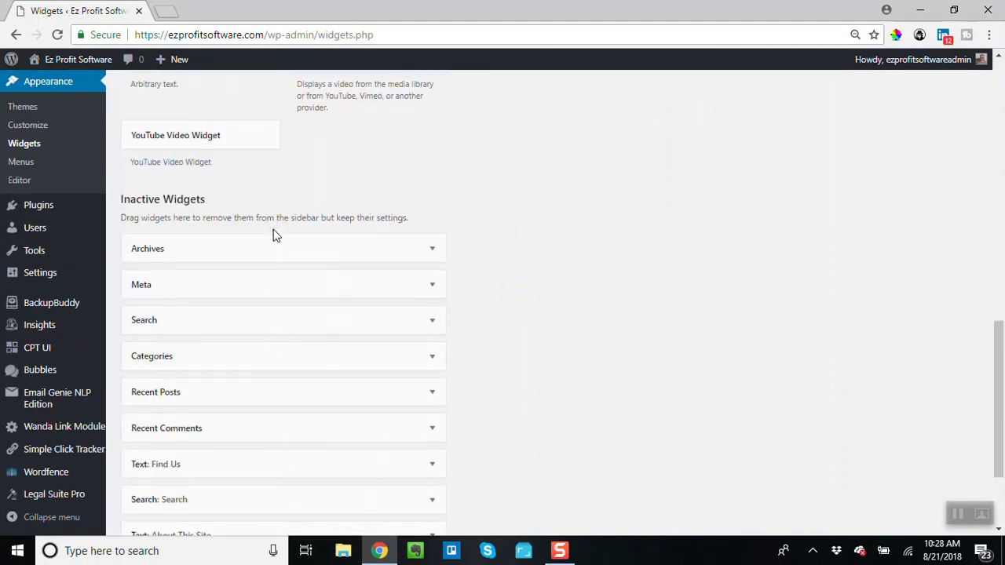
{"action": "scroll", "coordinate": [354, 228], "scroll_direction": "up", "scroll_amount": 1}
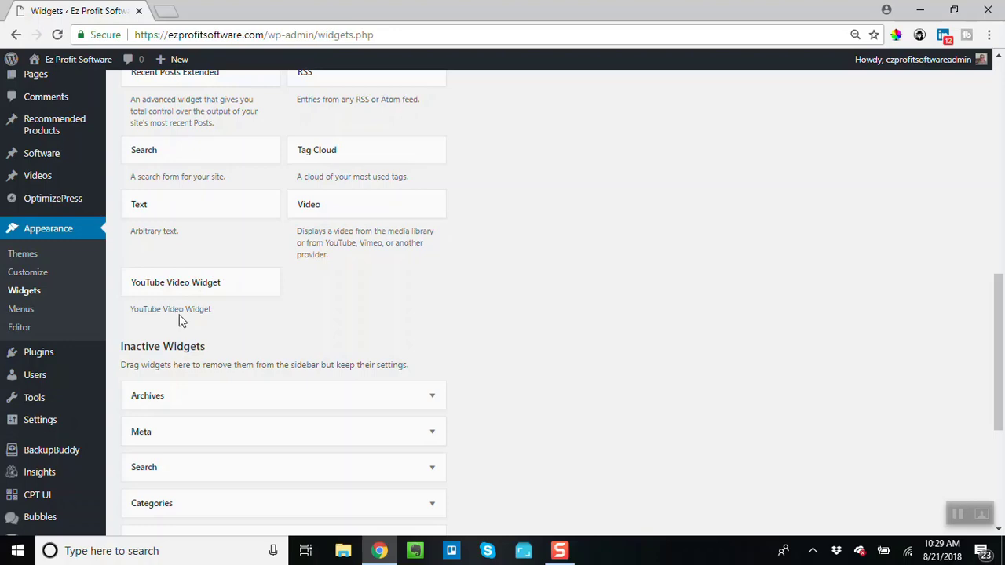
{"action": "scroll", "coordinate": [620, 216], "scroll_direction": "up", "scroll_amount": 9}
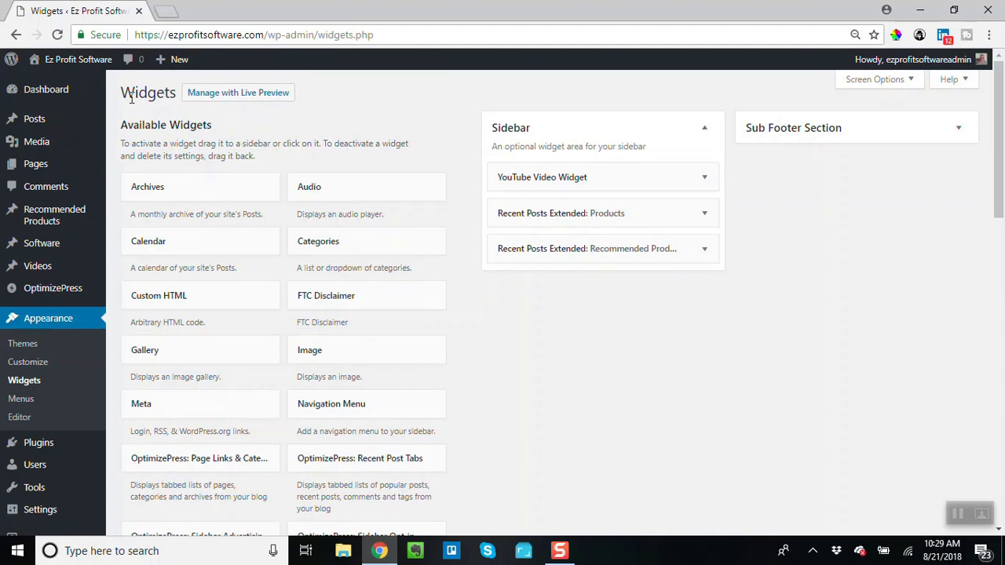
Step: Visit the live site in a new tab and open the Gamefied Leads post from the sidebar's Recommended Products list
{"action": "mouse_move", "coordinate": [73, 61]}
{"action": "right_click", "coordinate": [52, 83]}
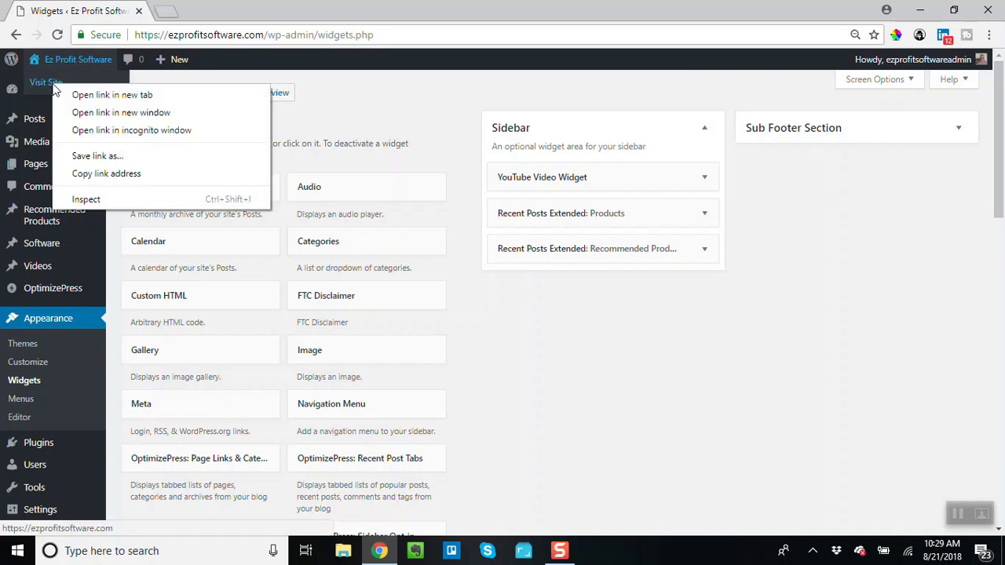
{"action": "left_click", "coordinate": [135, 94]}
{"action": "left_click", "coordinate": [200, 11]}
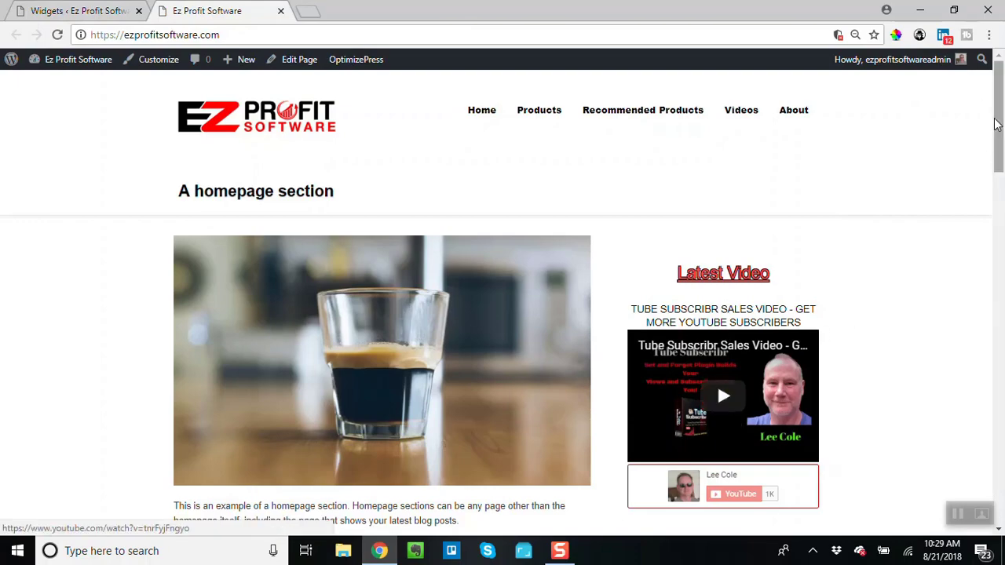
{"action": "left_click_drag", "start_coordinate": [995, 139], "coordinate": [995, 318]}
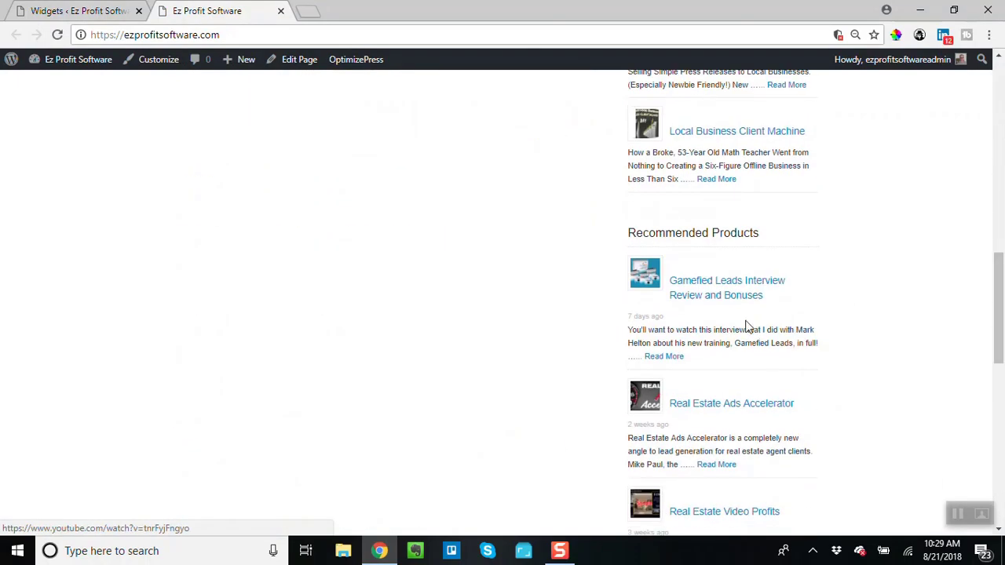
{"action": "left_click", "coordinate": [713, 285]}
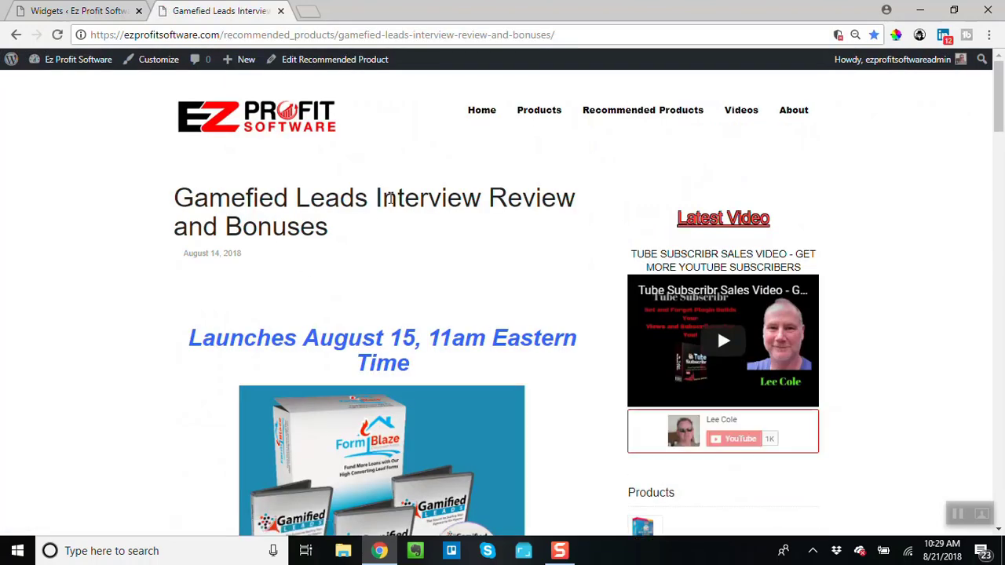
Step: Examine the Gamefied Leads post along with the latest video and product lists in its sidebar
{"action": "scroll", "coordinate": [377, 392], "scroll_direction": "down", "scroll_amount": 3}
{"action": "scroll", "coordinate": [424, 283], "scroll_direction": "down", "scroll_amount": 7}
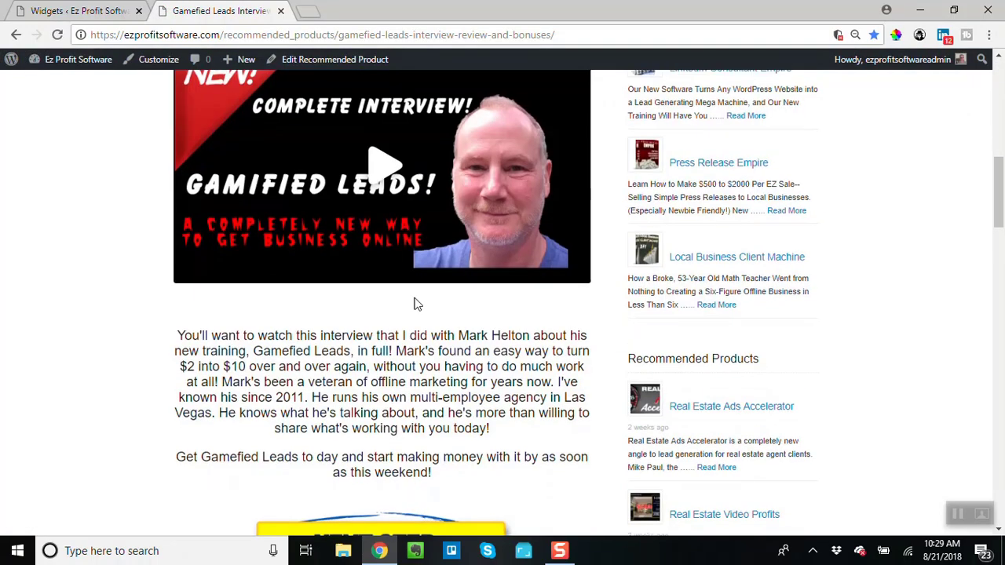
{"action": "scroll", "coordinate": [386, 332], "scroll_direction": "up", "scroll_amount": 5}
{"action": "scroll", "coordinate": [396, 306], "scroll_direction": "up", "scroll_amount": 6}
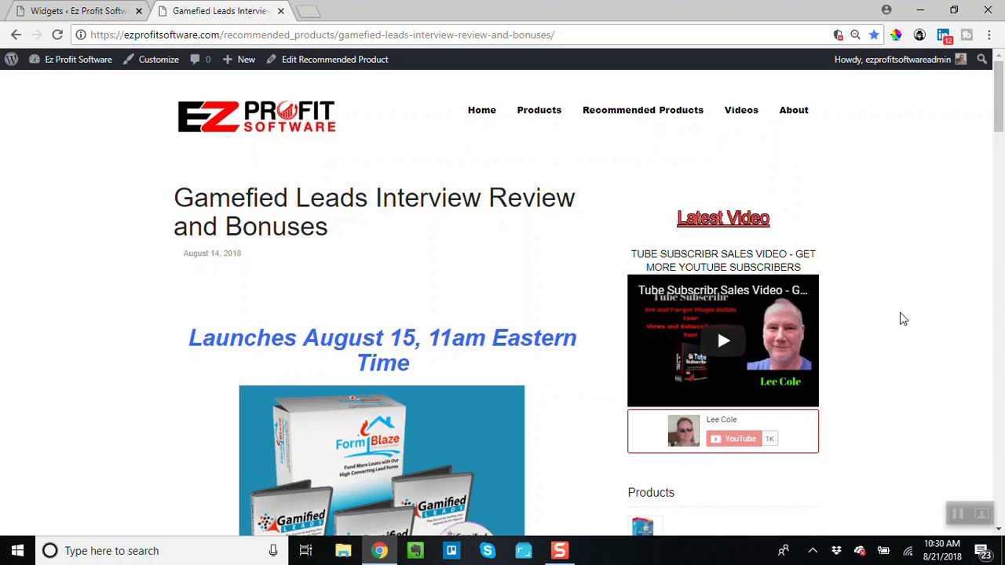
{"action": "scroll", "coordinate": [903, 318], "scroll_direction": "down", "scroll_amount": 3}
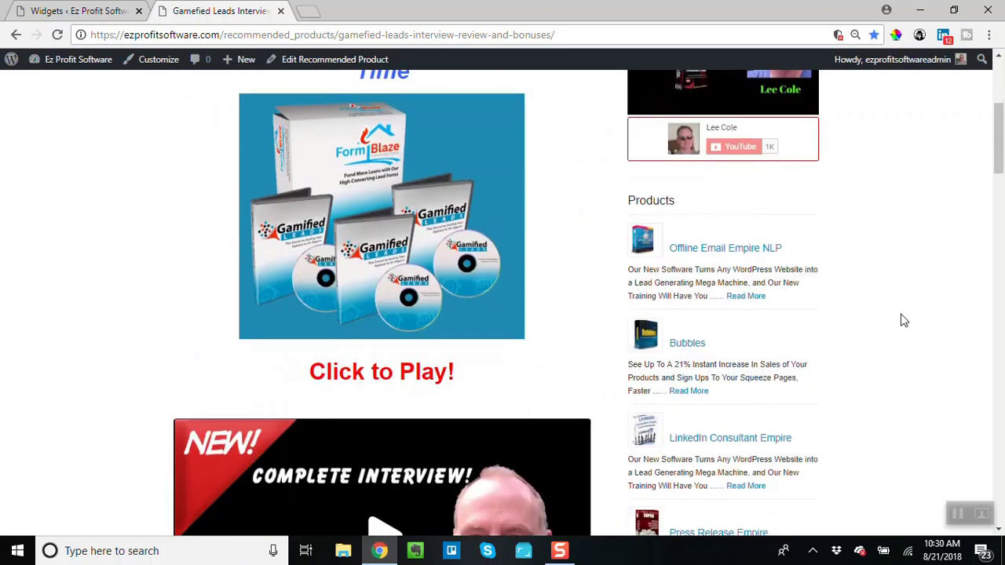
{"action": "scroll", "coordinate": [904, 321], "scroll_direction": "up", "scroll_amount": 2}
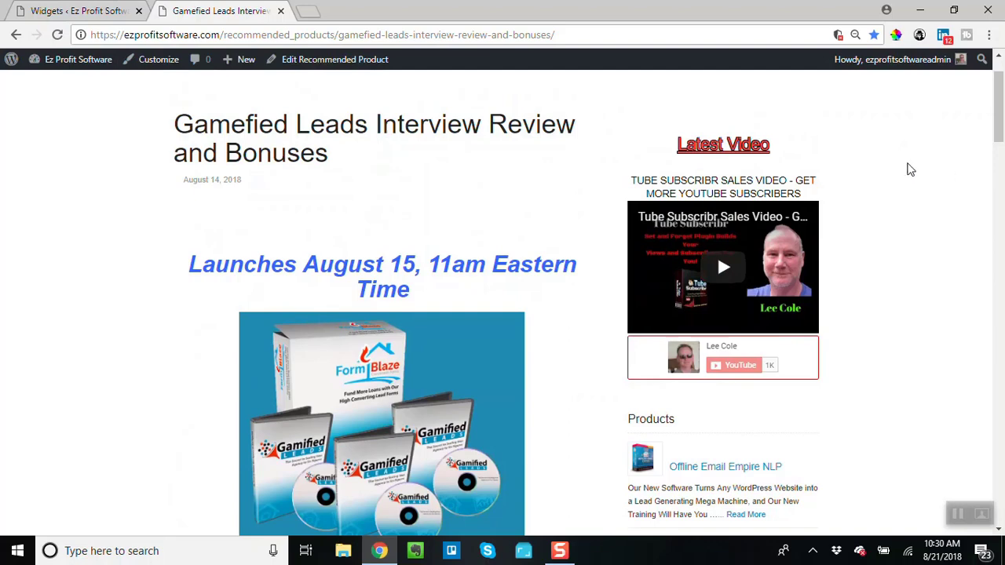
Step: Compare the widgets assigned to the Sidebar area with the video block shown on the live post
{"action": "left_click", "coordinate": [91, 13]}
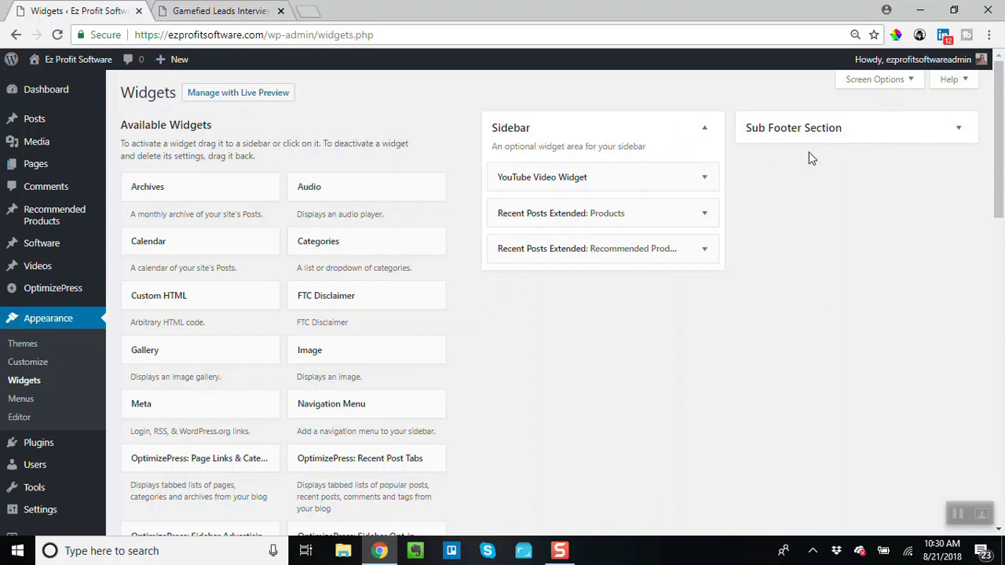
{"action": "scroll", "coordinate": [778, 208], "scroll_direction": "down", "scroll_amount": 8}
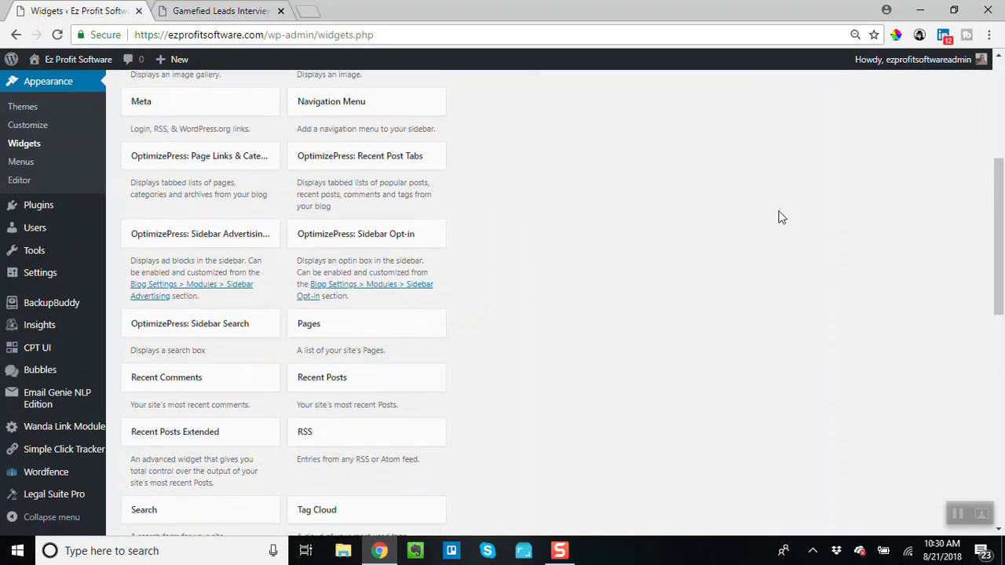
{"action": "scroll", "coordinate": [780, 214], "scroll_direction": "up", "scroll_amount": 4}
{"action": "scroll", "coordinate": [780, 218], "scroll_direction": "up", "scroll_amount": 4}
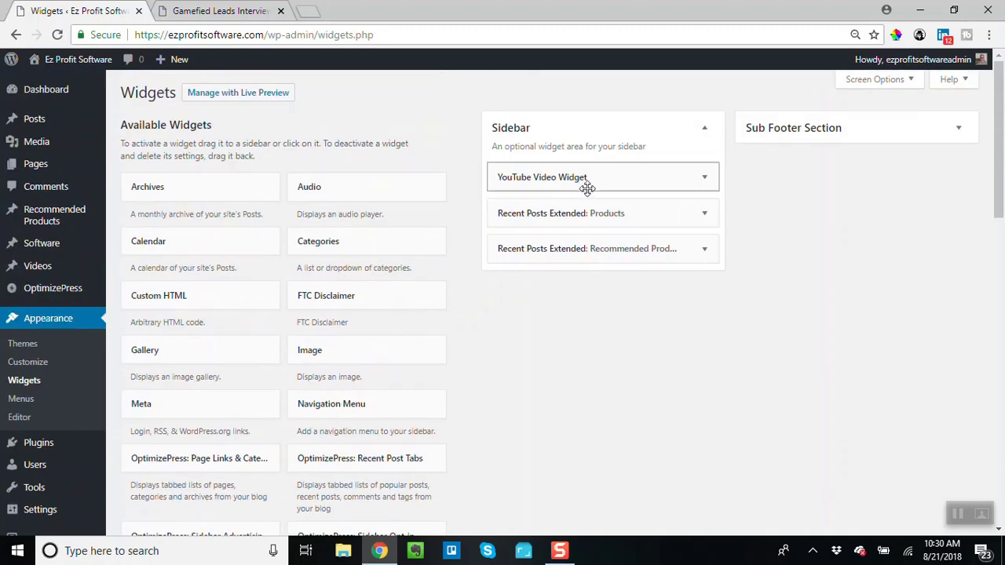
{"action": "left_click", "coordinate": [226, 17]}
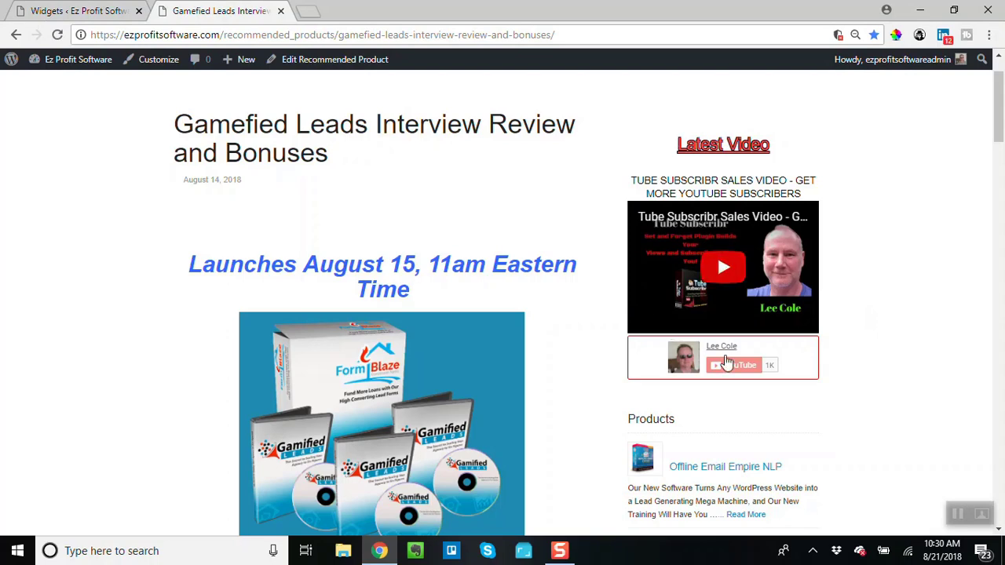
Step: Add another YouTube Video Widget to the Sidebar area, below the Recommended Products widget
{"action": "left_click", "coordinate": [96, 17]}
{"action": "scroll", "coordinate": [377, 284], "scroll_direction": "down", "scroll_amount": 6}
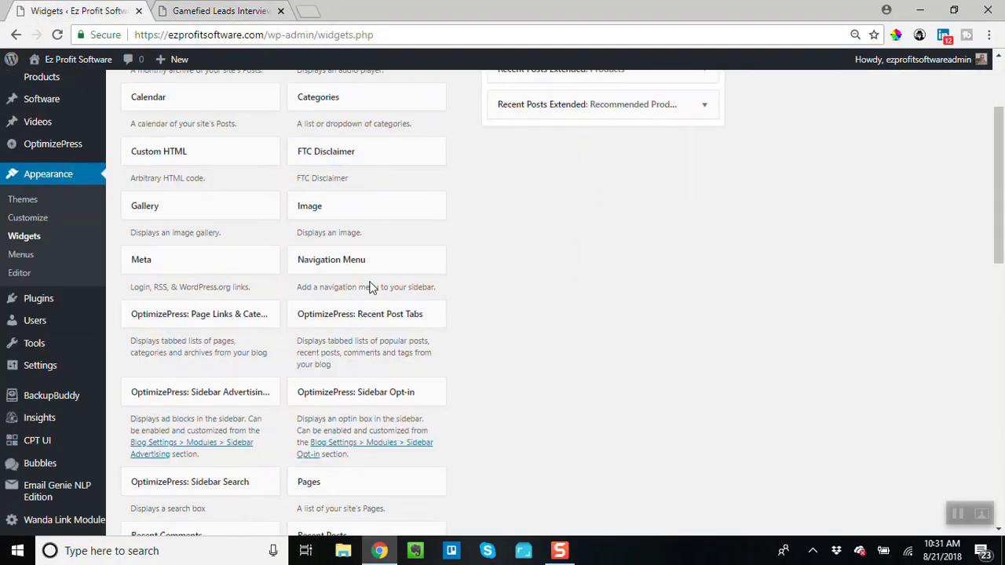
{"action": "scroll", "coordinate": [240, 397], "scroll_direction": "down", "scroll_amount": 2}
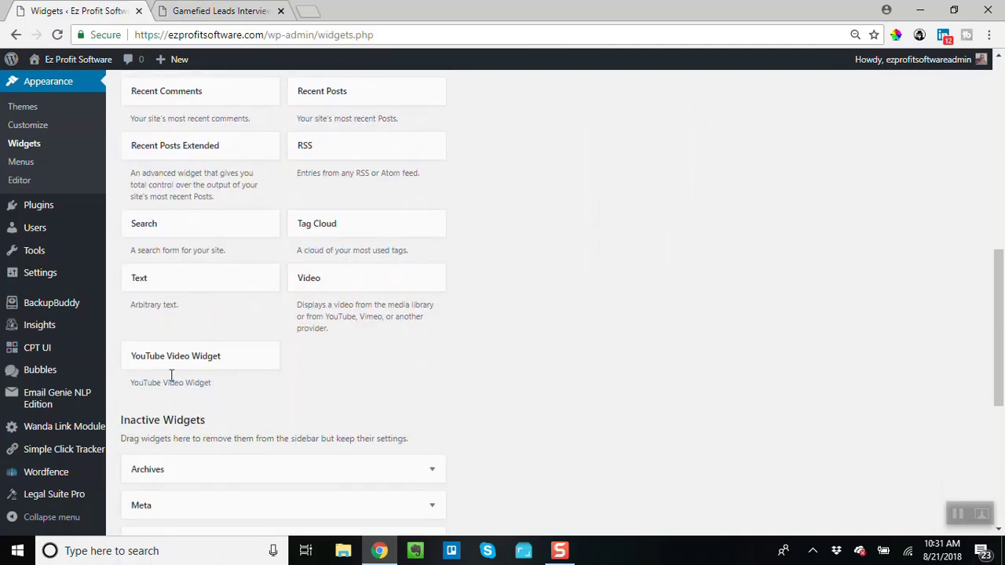
{"action": "left_click_drag", "start_coordinate": [162, 363], "coordinate": [561, 291]}
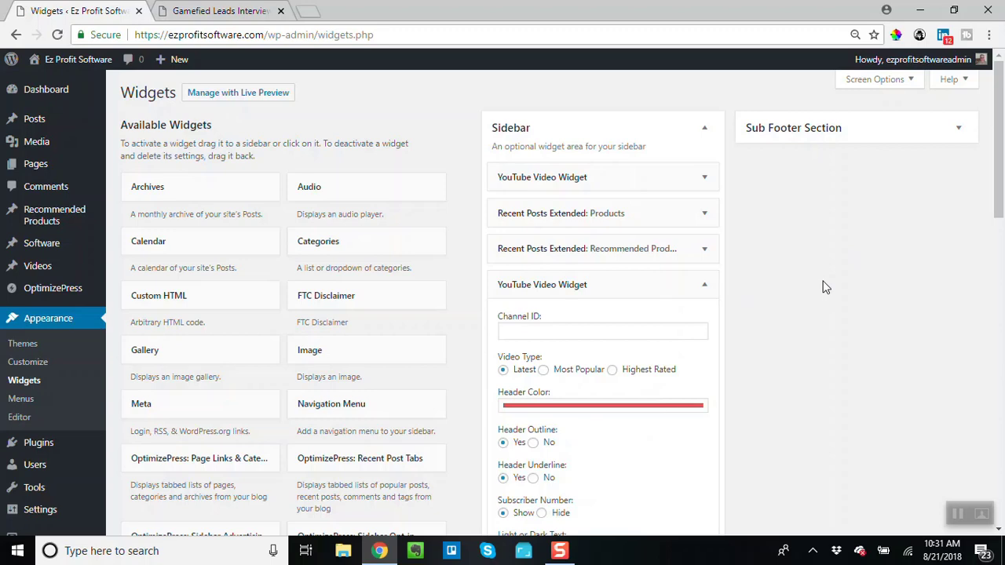
{"action": "scroll", "coordinate": [824, 285], "scroll_direction": "down", "scroll_amount": 1}
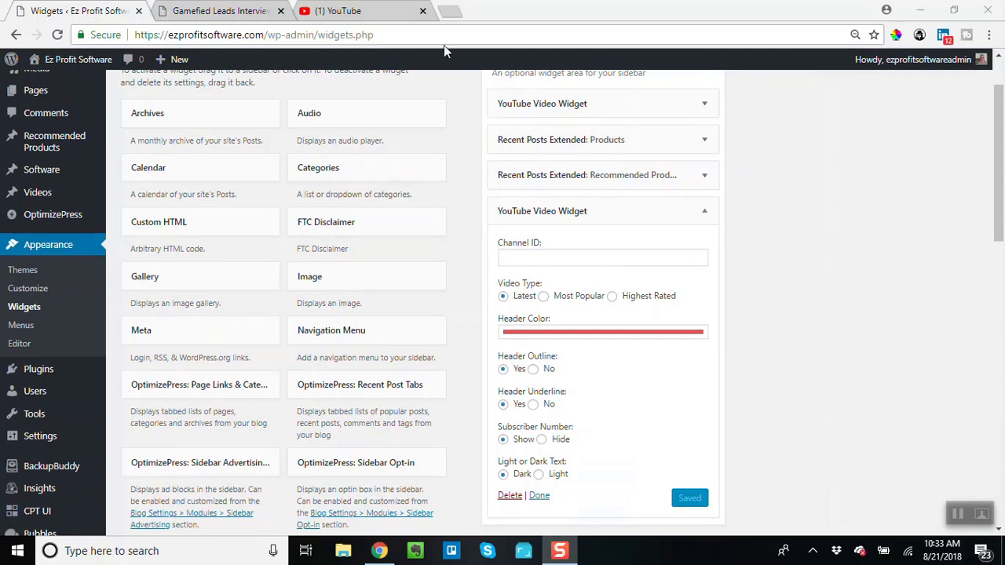
Step: Switch to YouTube and open the advanced settings of the signed-in account
{"action": "left_click", "coordinate": [374, 16]}
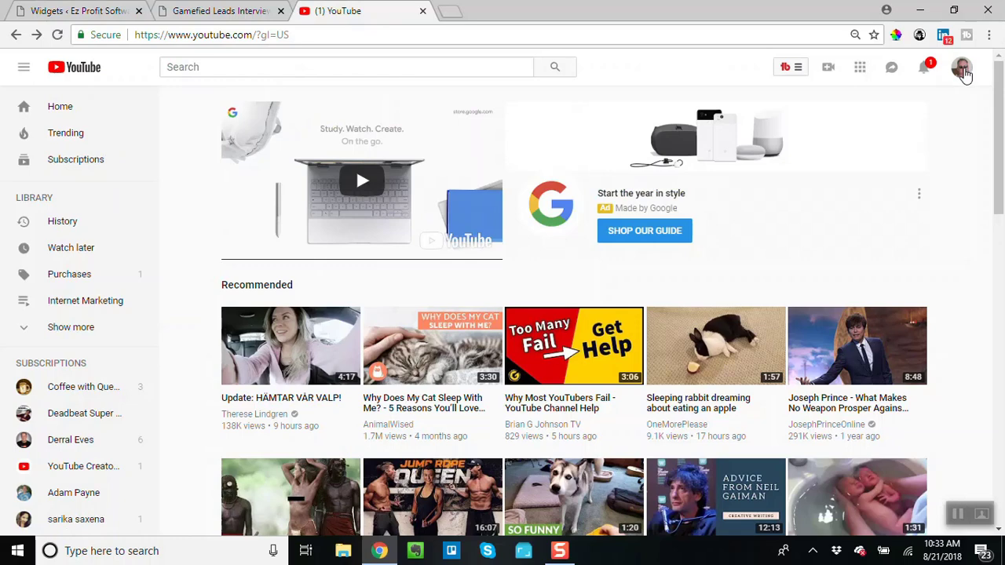
{"action": "left_click", "coordinate": [963, 70]}
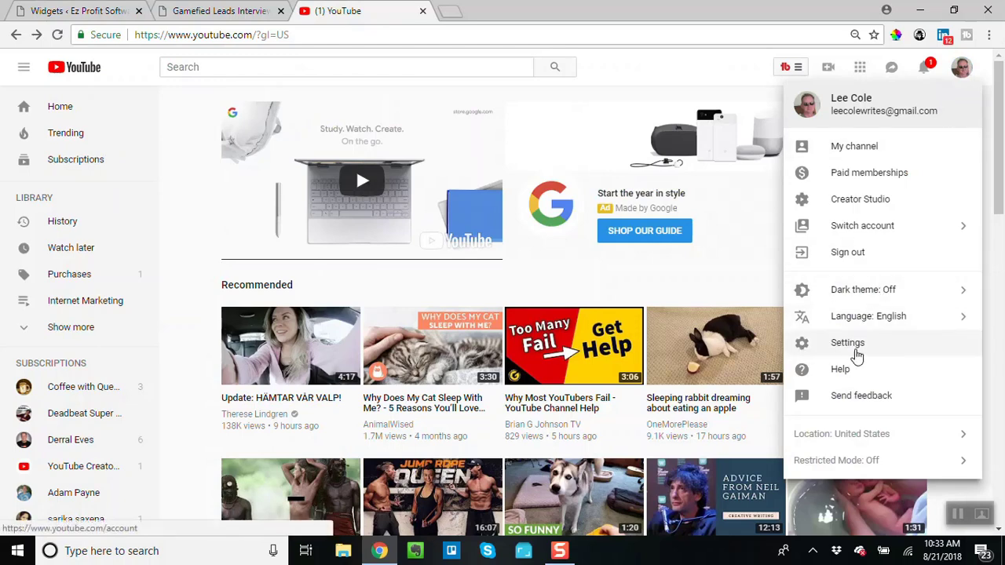
{"action": "left_click", "coordinate": [866, 348]}
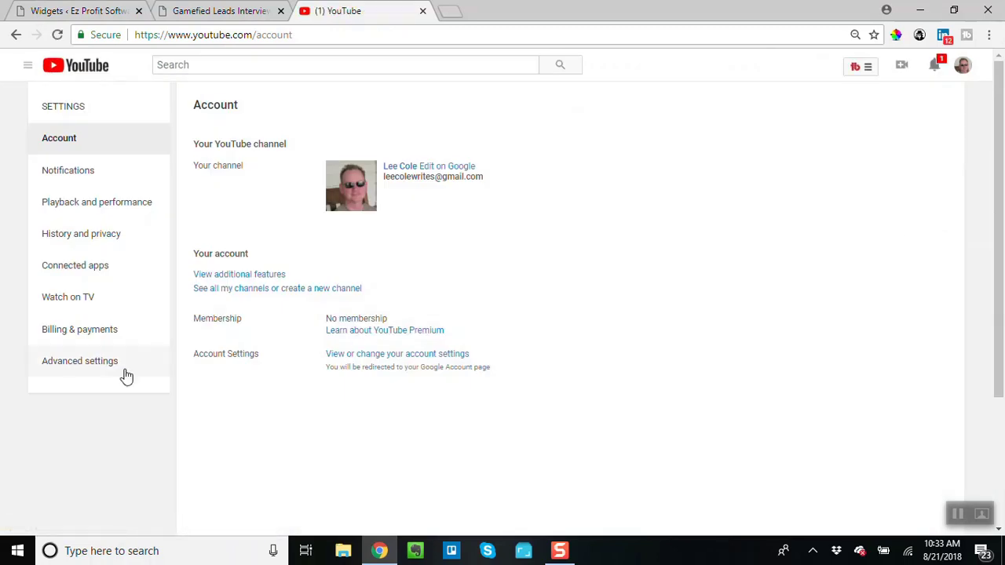
{"action": "left_click", "coordinate": [81, 367]}
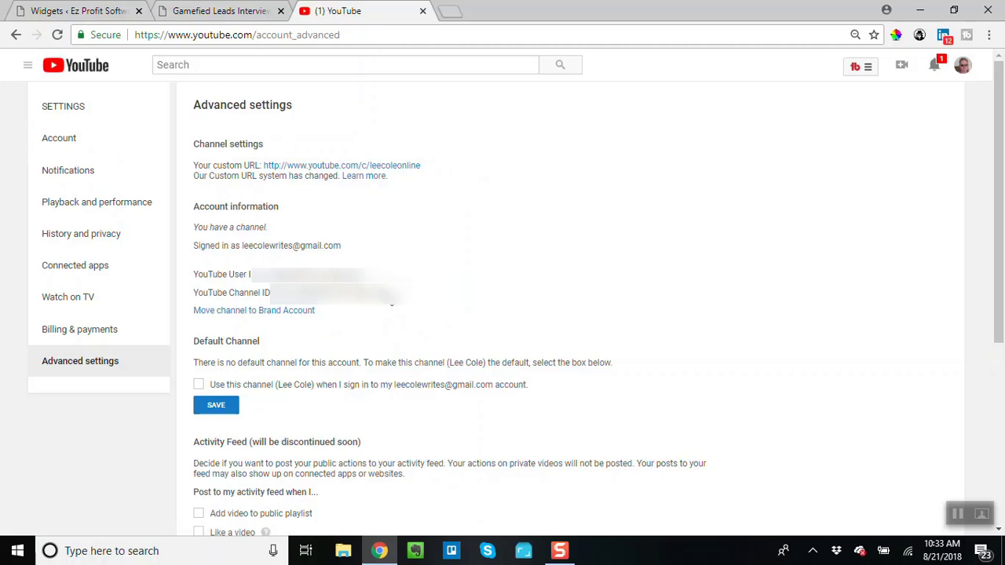
Step: Copy the full YouTube channel ID from the account information
{"action": "left_click_drag", "start_coordinate": [385, 294], "coordinate": [270, 294]}
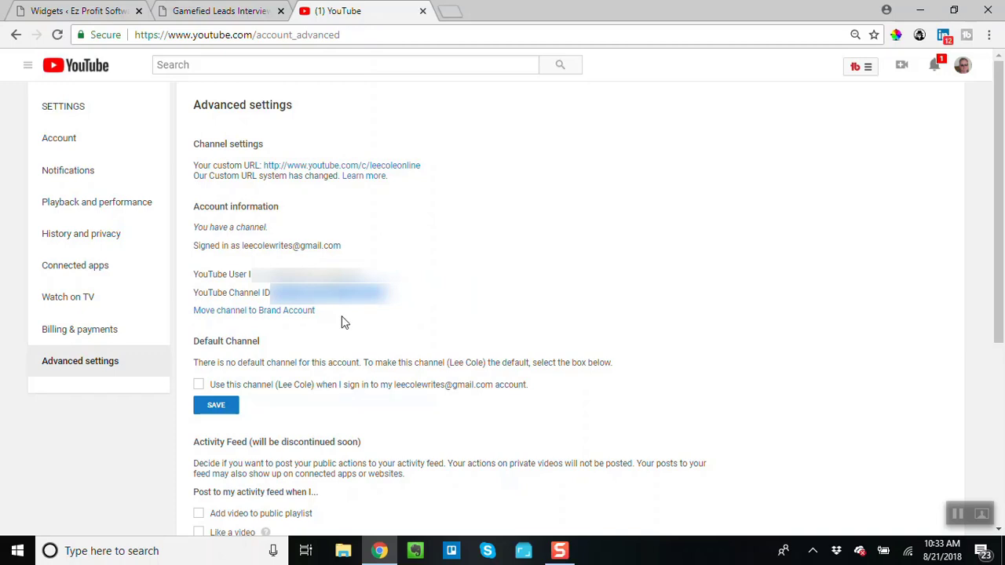
{"action": "left_click", "coordinate": [71, 13]}
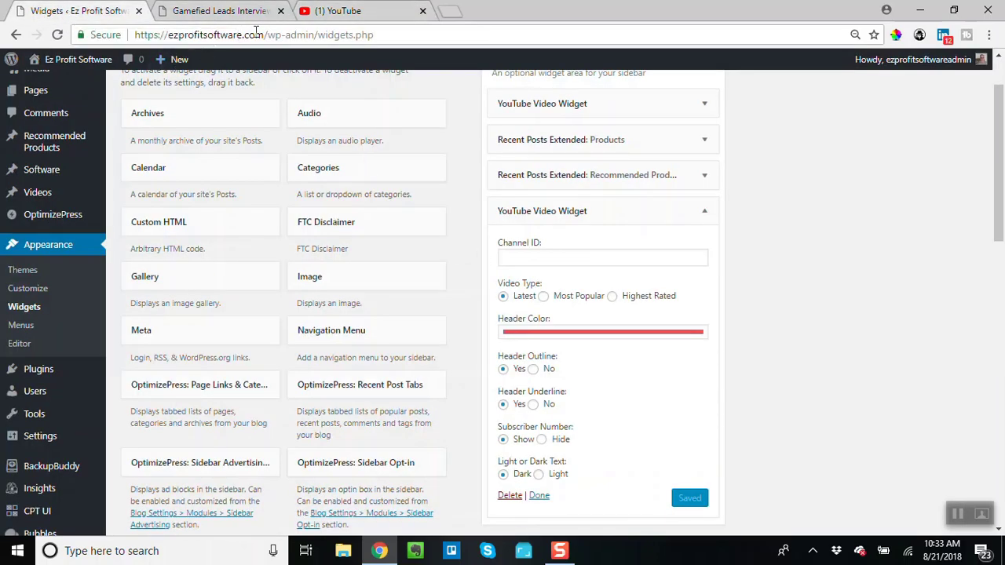
{"action": "left_click", "coordinate": [319, 13]}
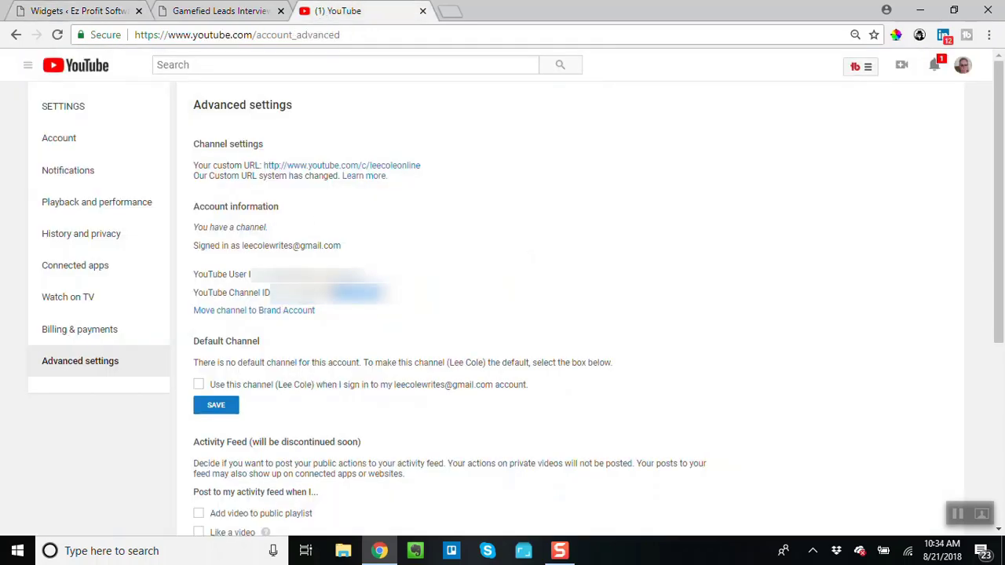
{"action": "left_click", "coordinate": [394, 296]}
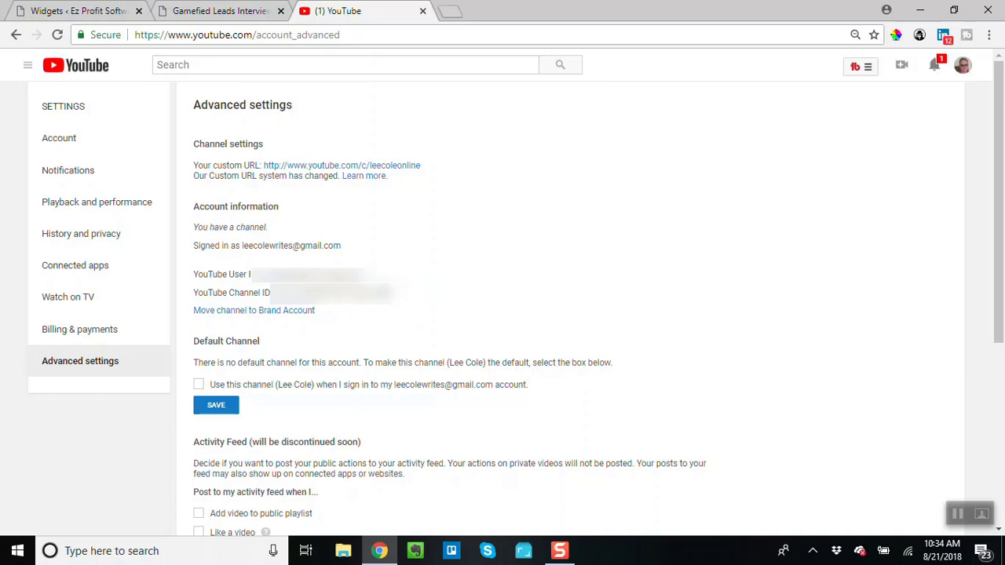
{"action": "left_click_drag", "start_coordinate": [385, 294], "coordinate": [276, 294]}
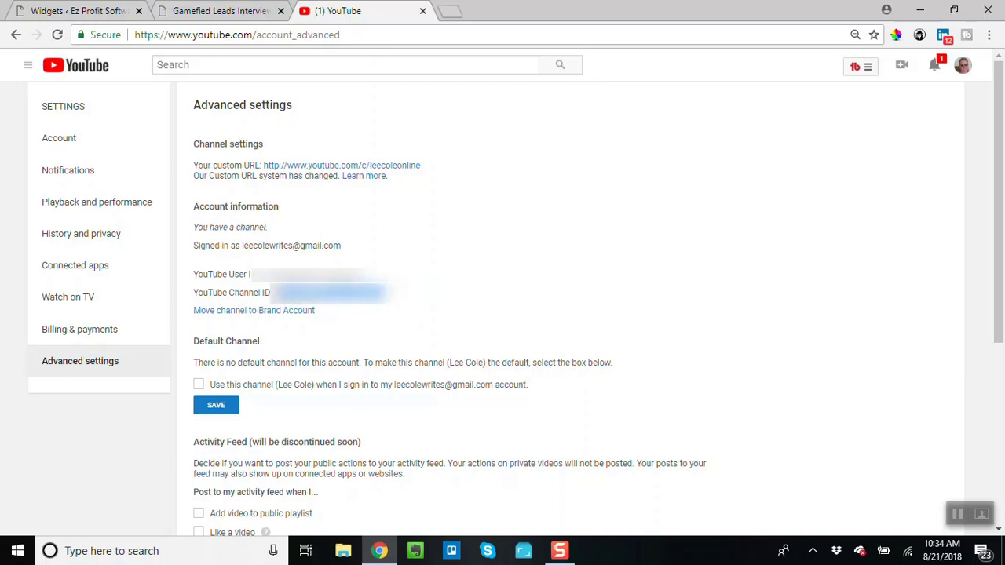
{"action": "right_click", "coordinate": [296, 289]}
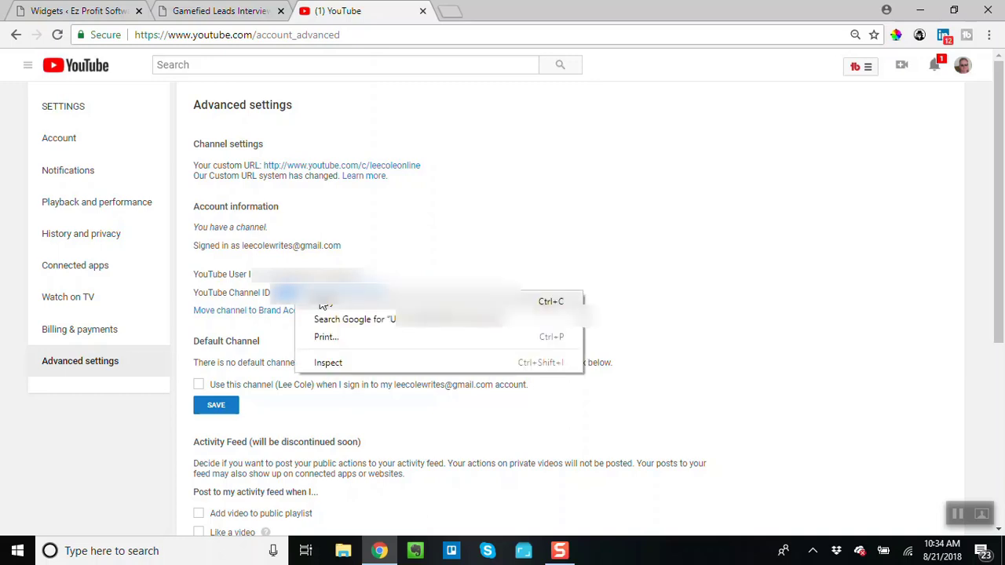
{"action": "left_click", "coordinate": [322, 306]}
Step: Return to the WordPress widgets page and paste the copied channel ID into the new YouTube Video Widget
{"action": "left_click", "coordinate": [66, 11]}
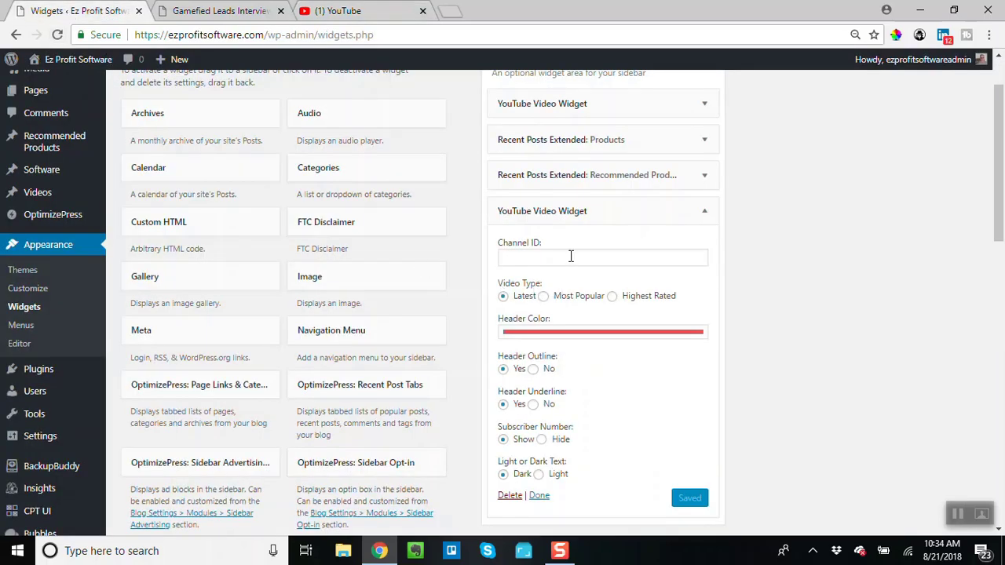
{"action": "left_click", "coordinate": [570, 258]}
{"action": "right_click", "coordinate": [570, 259]}
{"action": "left_click", "coordinate": [620, 373]}
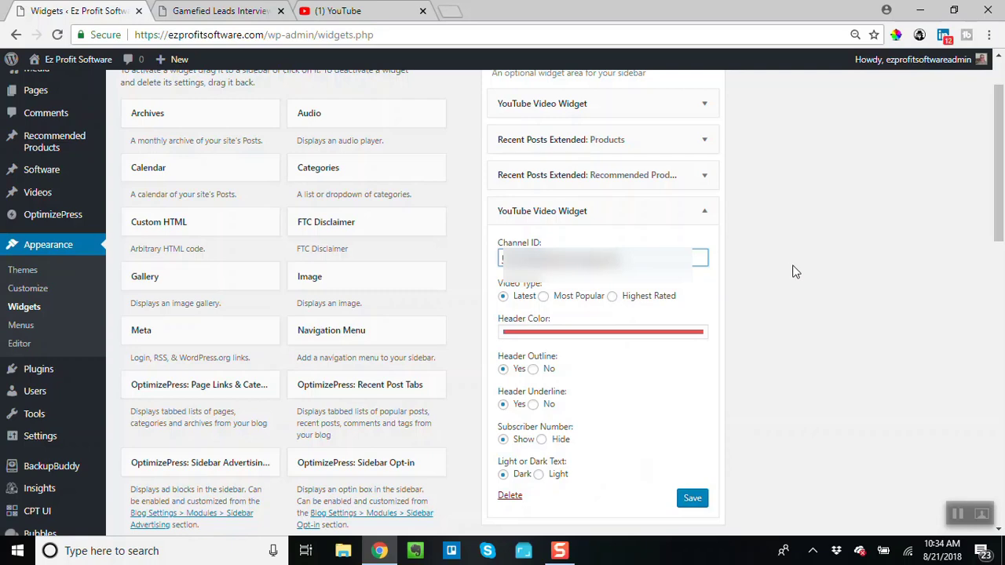
{"action": "scroll", "coordinate": [796, 274], "scroll_direction": "down", "scroll_amount": 1}
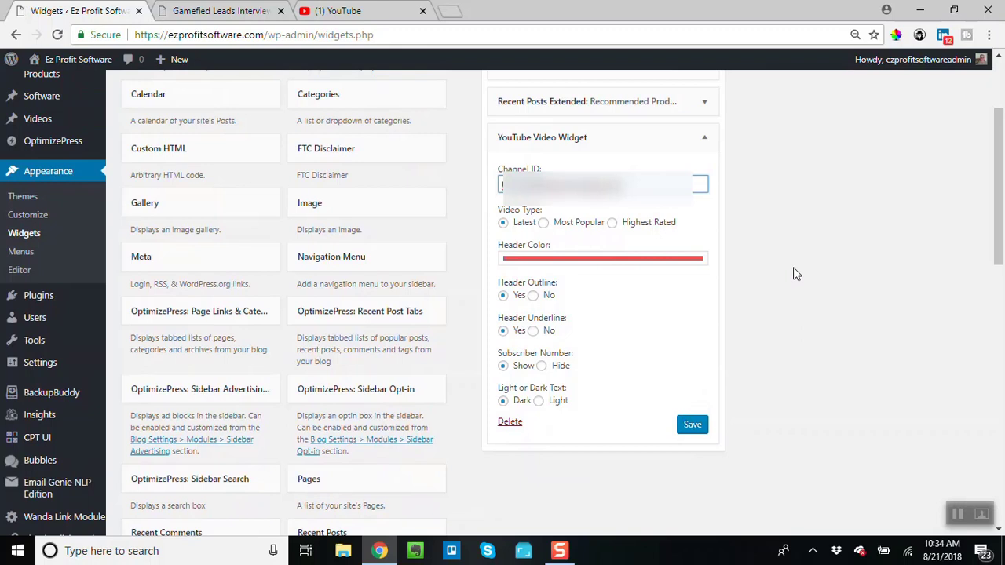
Step: Close YouTube and compare the YouTube Video Widget's settings with the Latest Video widget on the Gamefied Leads review page
{"action": "left_click", "coordinate": [422, 11]}
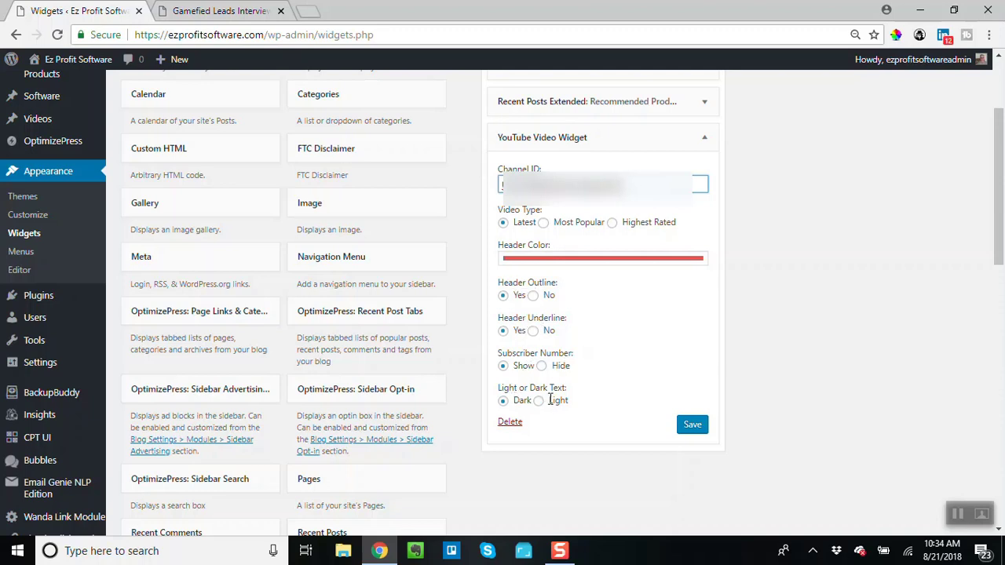
{"action": "left_click", "coordinate": [226, 12]}
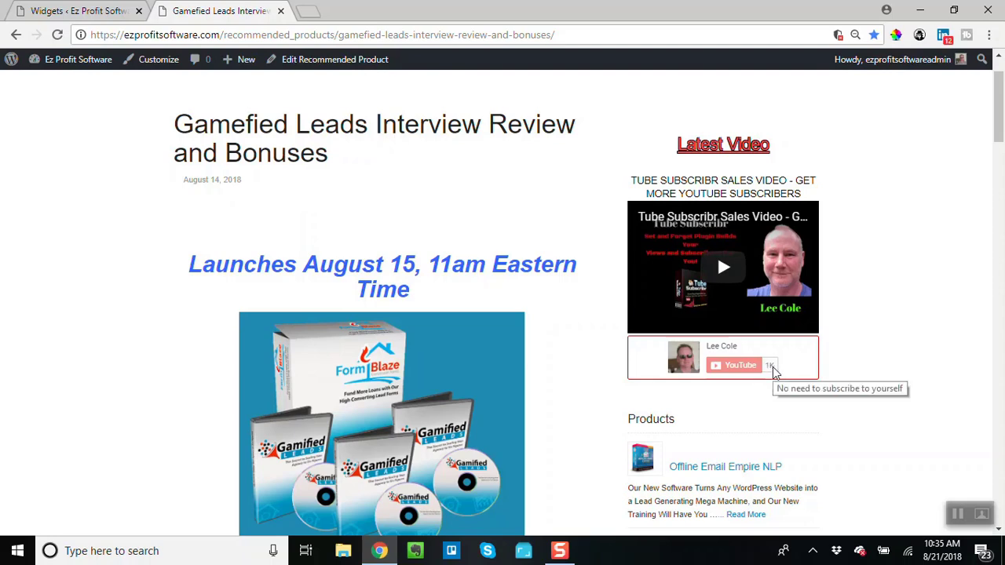
{"action": "left_click", "coordinate": [67, 13]}
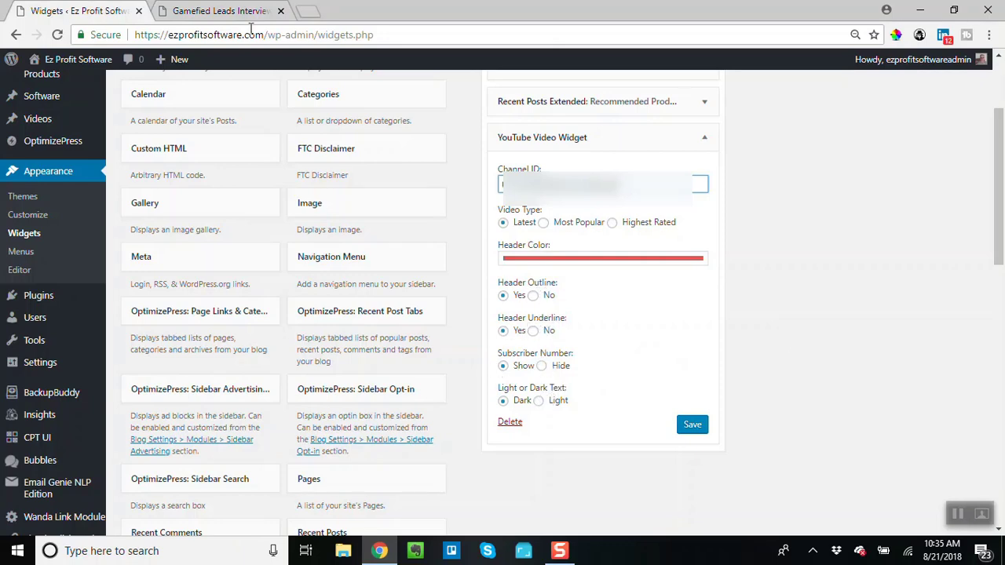
{"action": "left_click", "coordinate": [223, 13]}
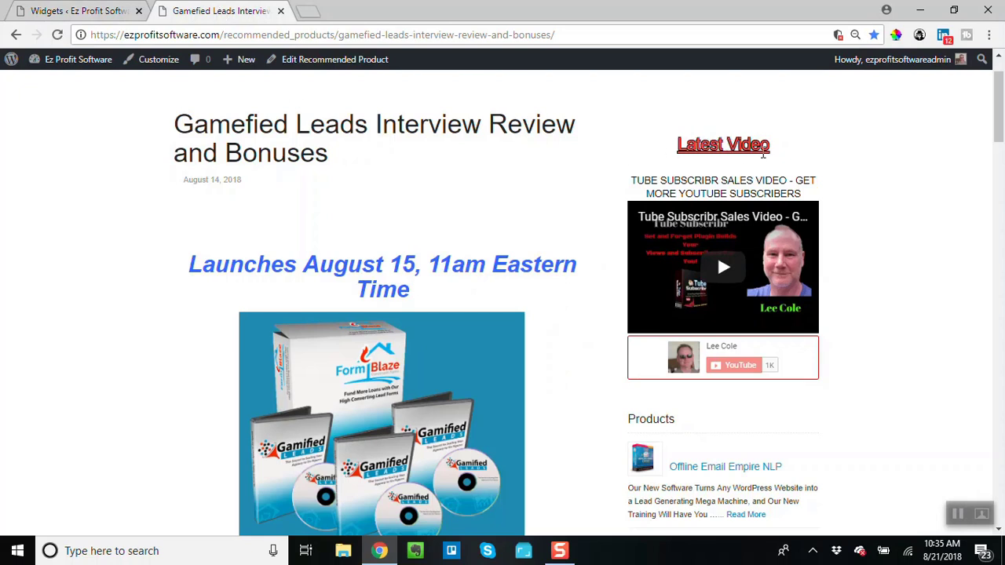
{"action": "left_click", "coordinate": [88, 14]}
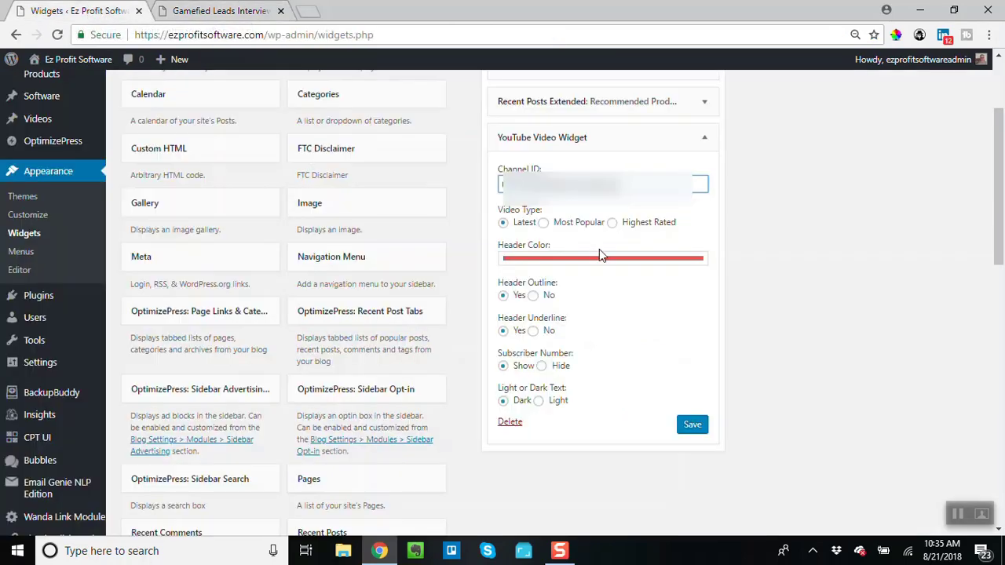
{"action": "left_click", "coordinate": [239, 13]}
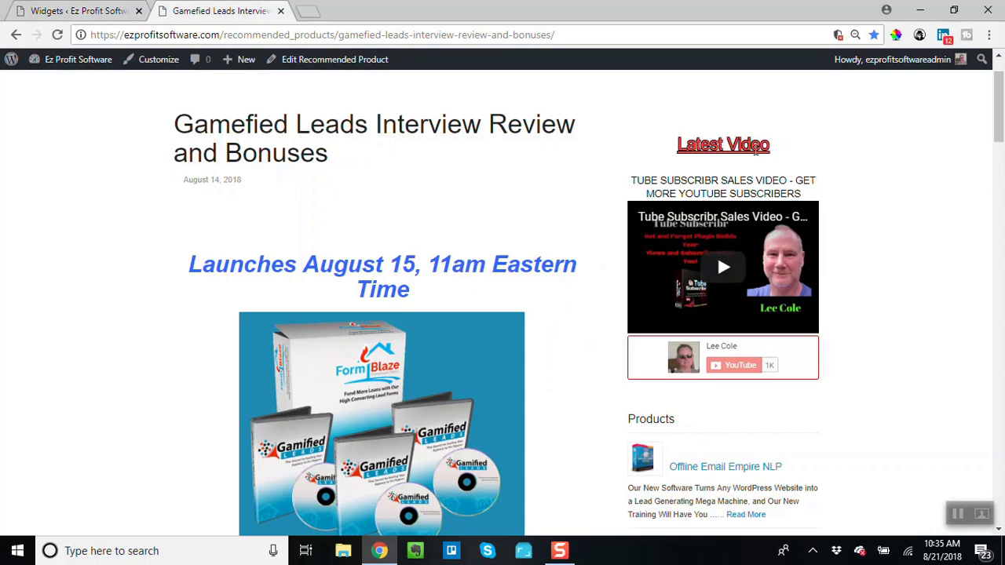
{"action": "left_click", "coordinate": [77, 14]}
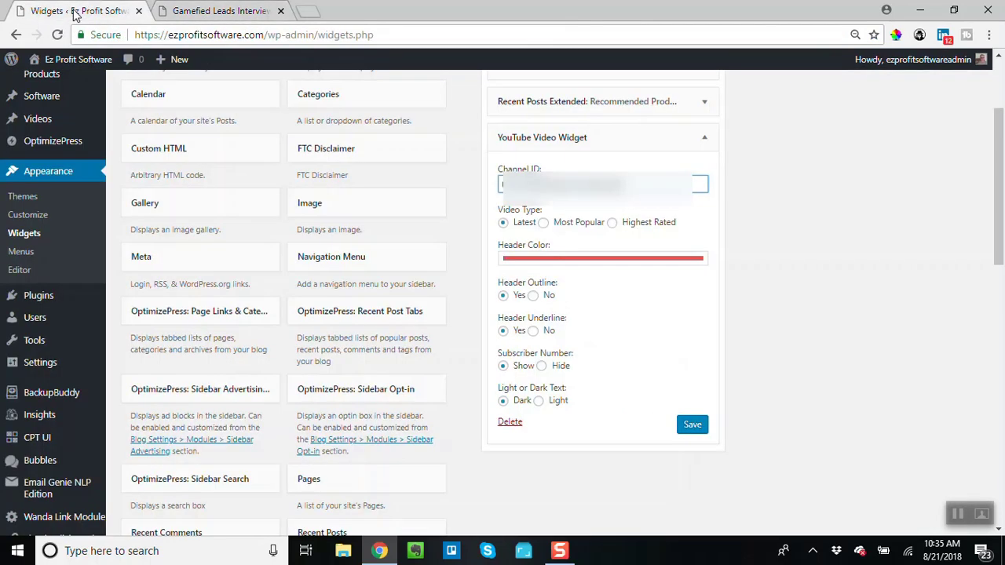
{"action": "left_click", "coordinate": [615, 261]}
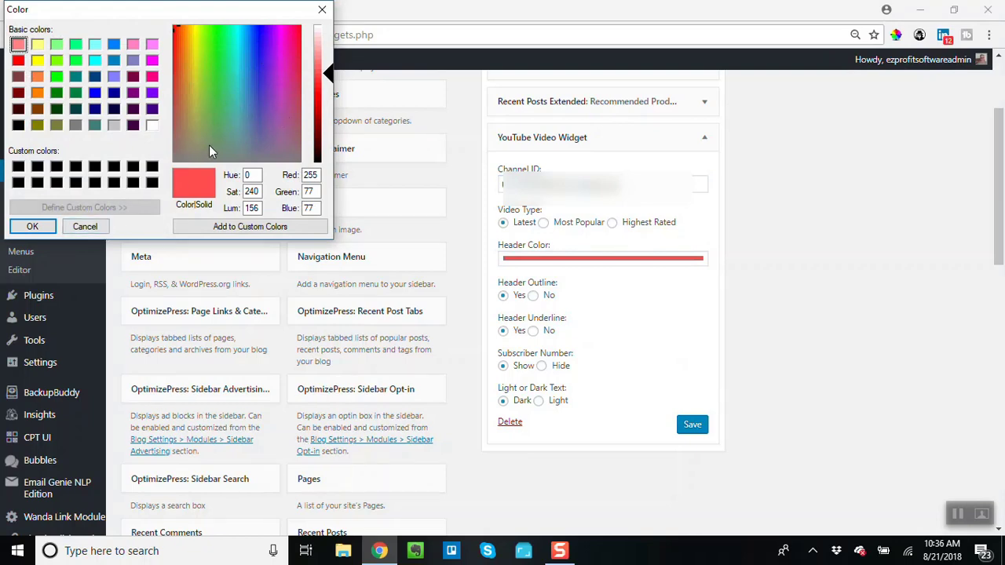
{"action": "left_click", "coordinate": [259, 228]}
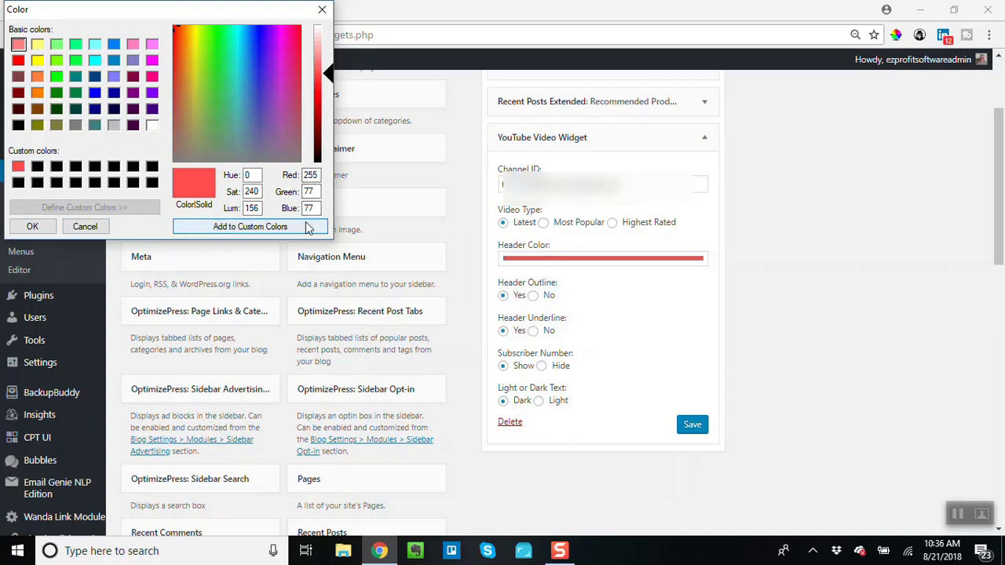
{"action": "left_click", "coordinate": [322, 10]}
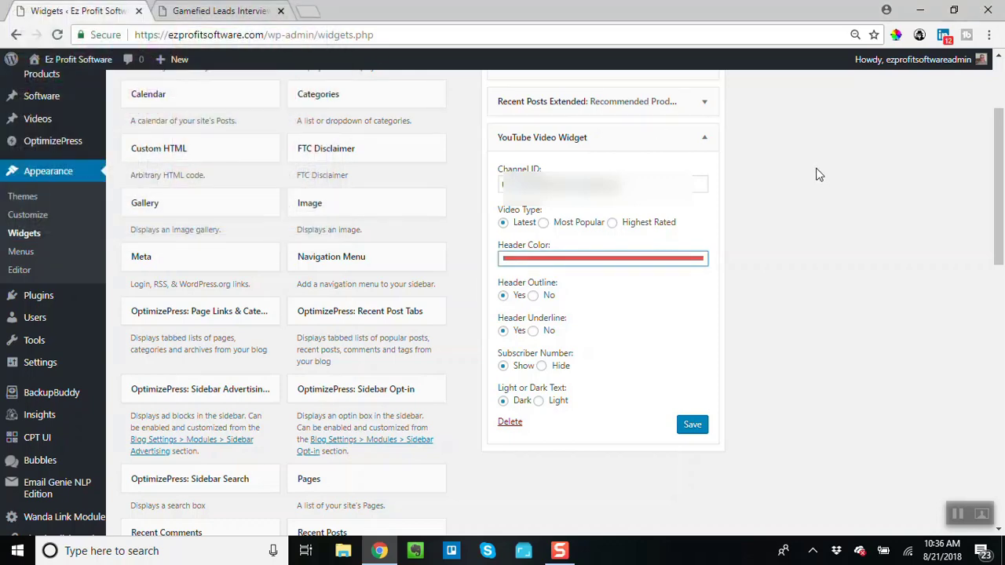